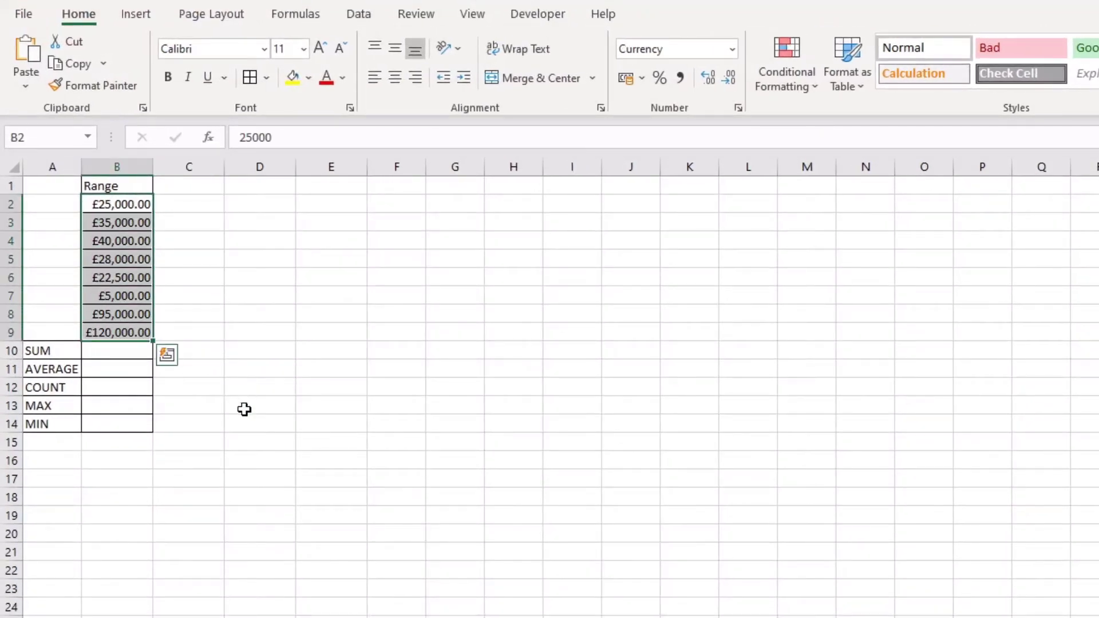
Step: Review the SUM through MIN labels in column A and select B10 for the total
click(63, 356)
click(57, 371)
click(56, 387)
click(56, 405)
click(58, 423)
click(122, 349)
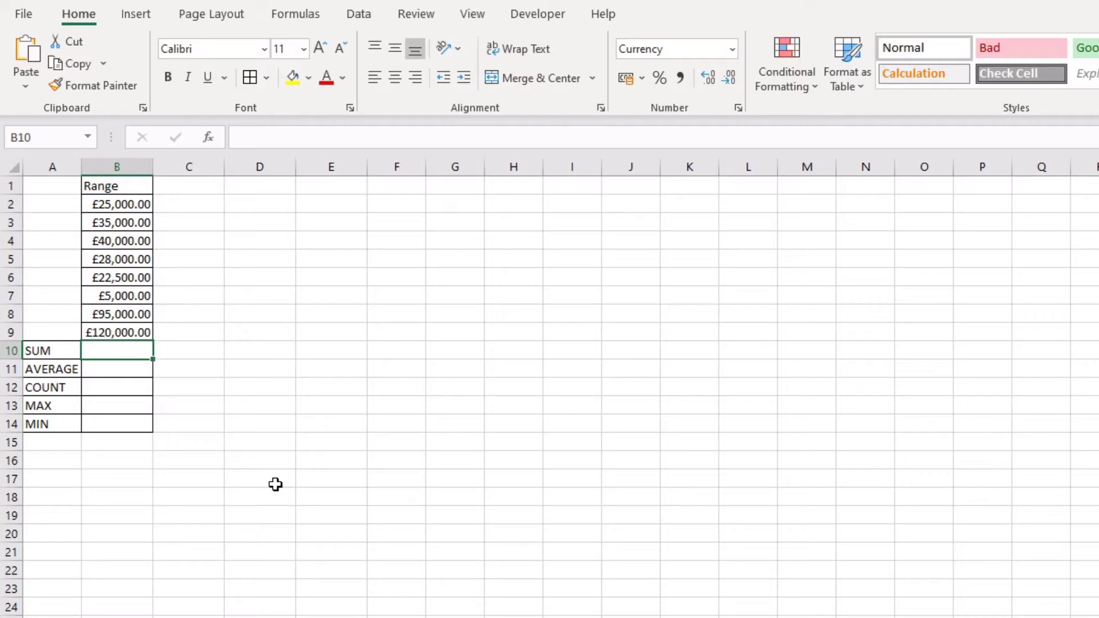
click(63, 363)
click(58, 387)
click(57, 407)
click(59, 422)
click(55, 367)
click(57, 351)
click(113, 350)
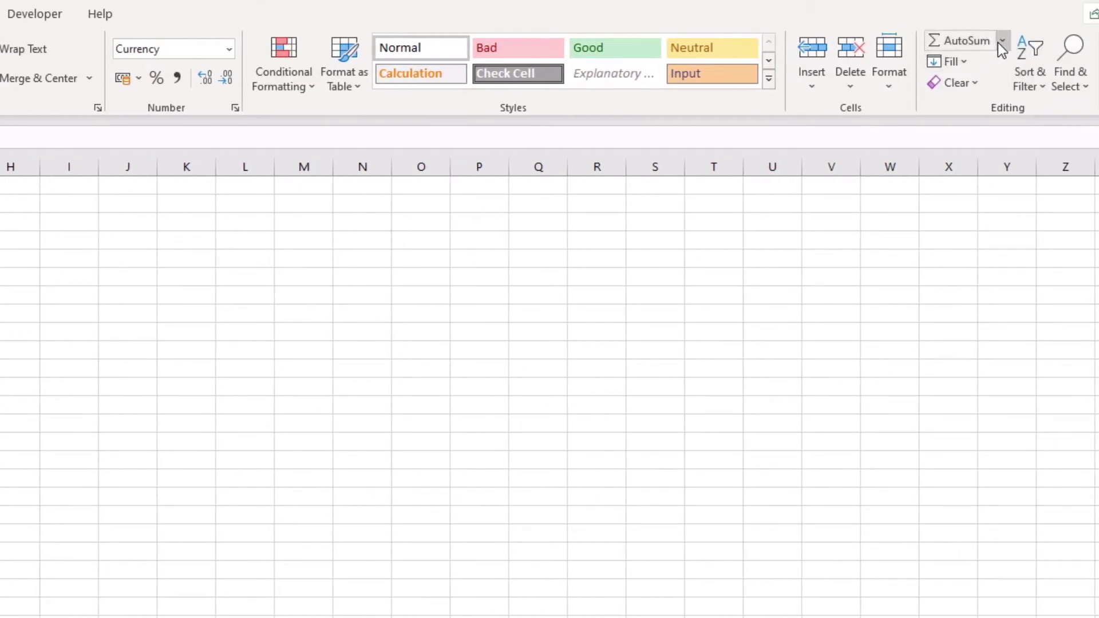
Step: Insert =SUM(B2:B9) in B10 with AutoSum, giving £370,500.00
click(967, 37)
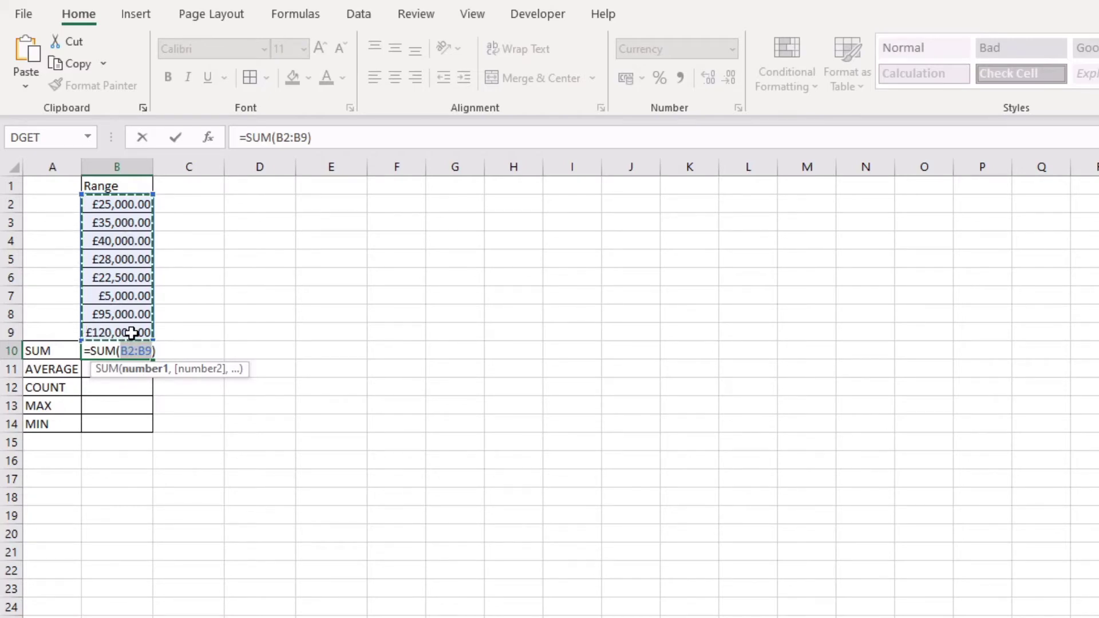
key(Return)
click(126, 351)
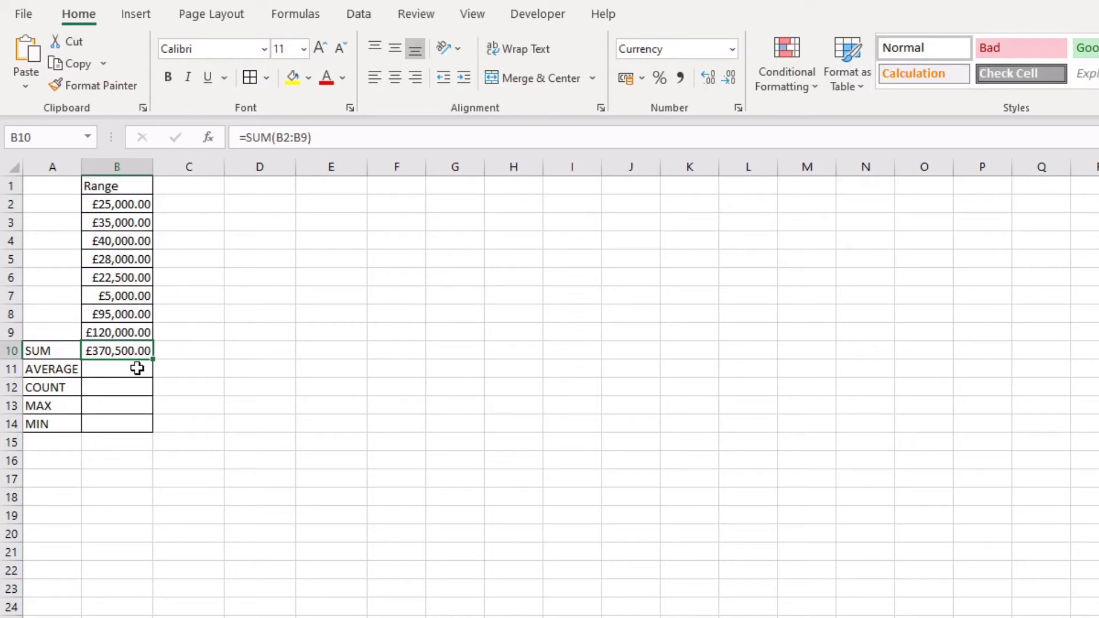
click(201, 351)
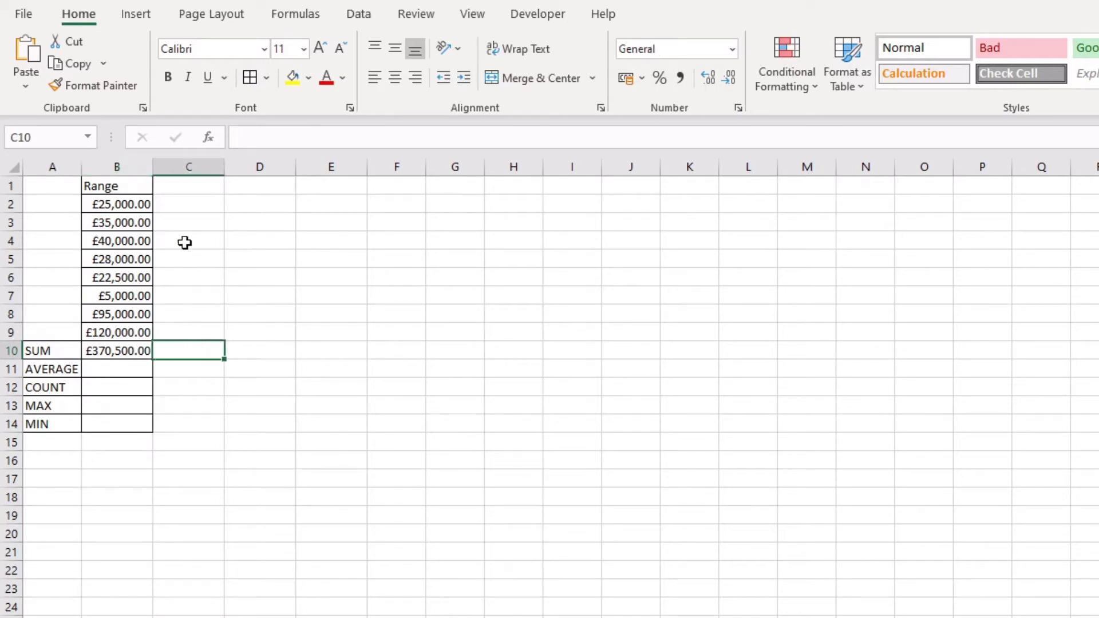
click(182, 205)
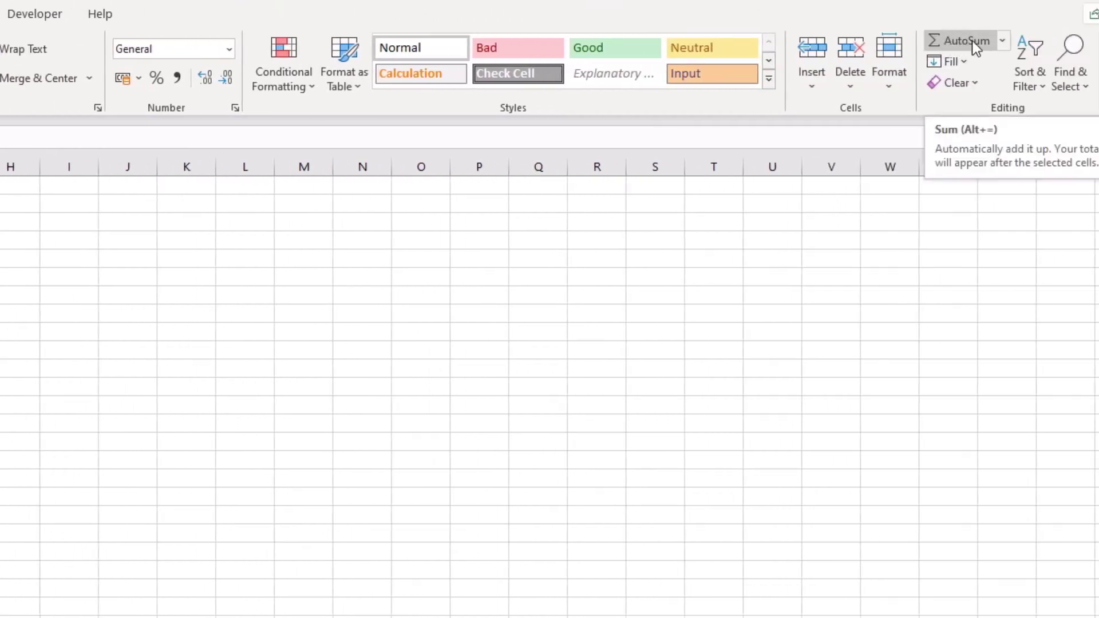
click(971, 40)
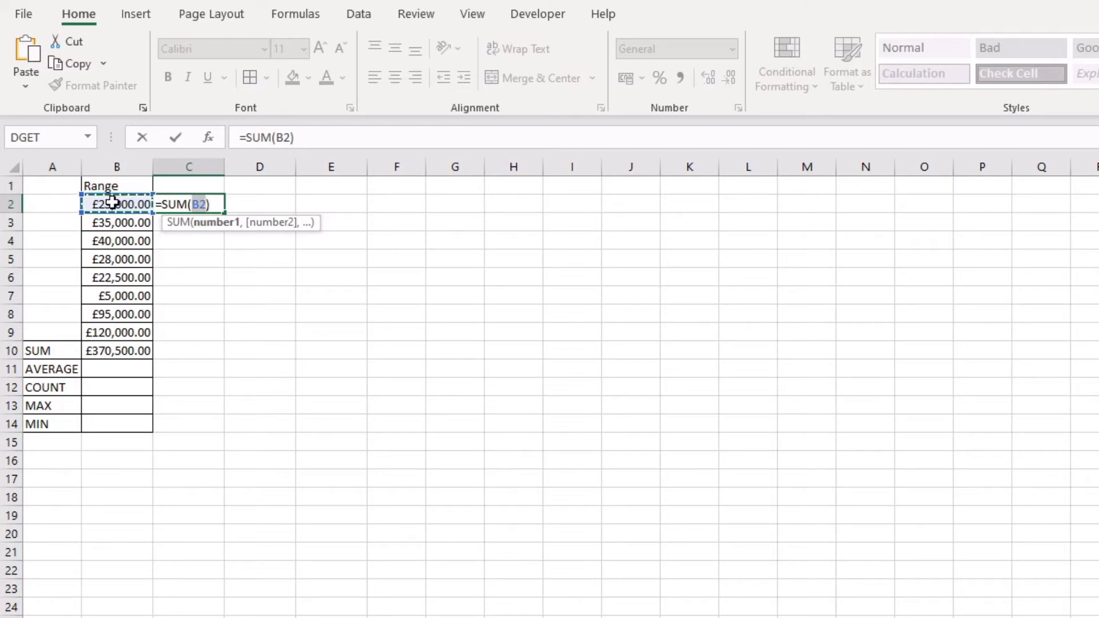
drag(112, 202, 107, 329)
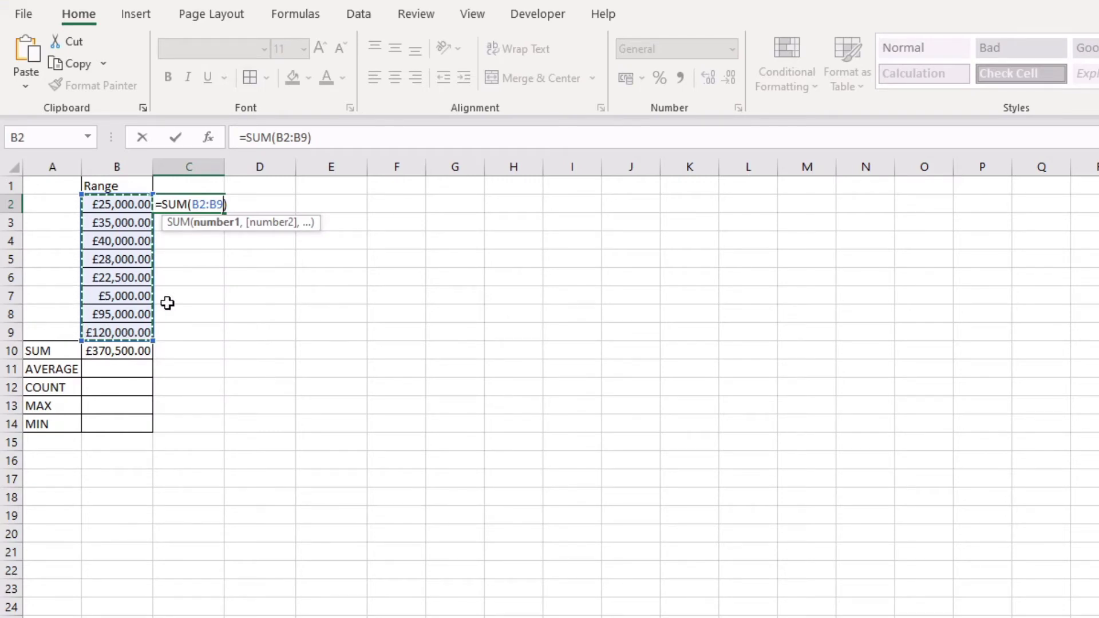
key(Return)
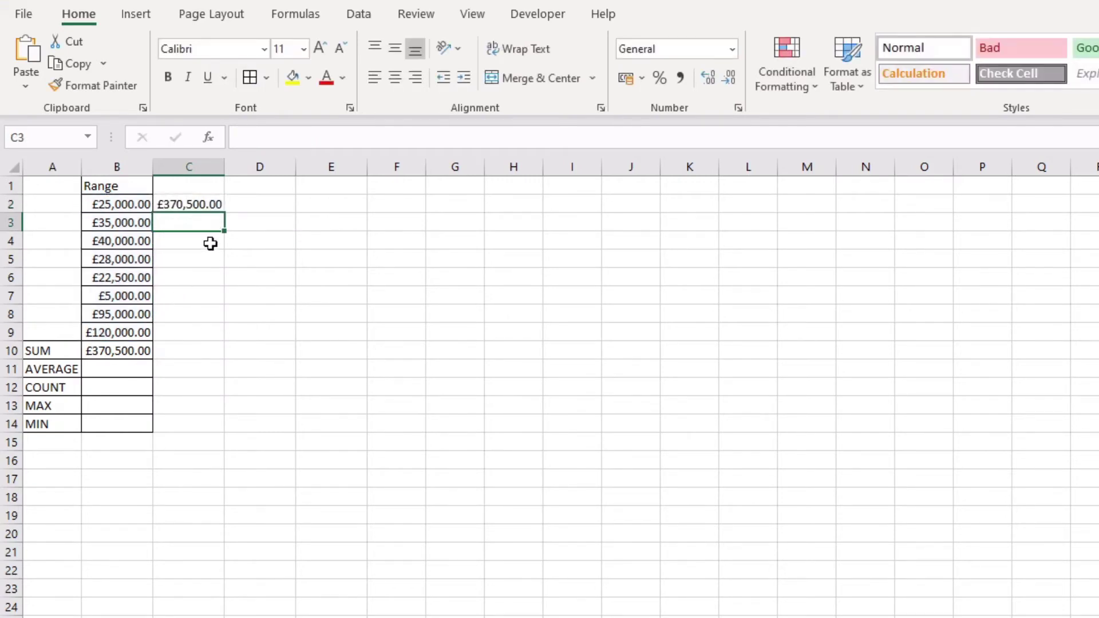
click(196, 206)
key(Delete)
click(110, 369)
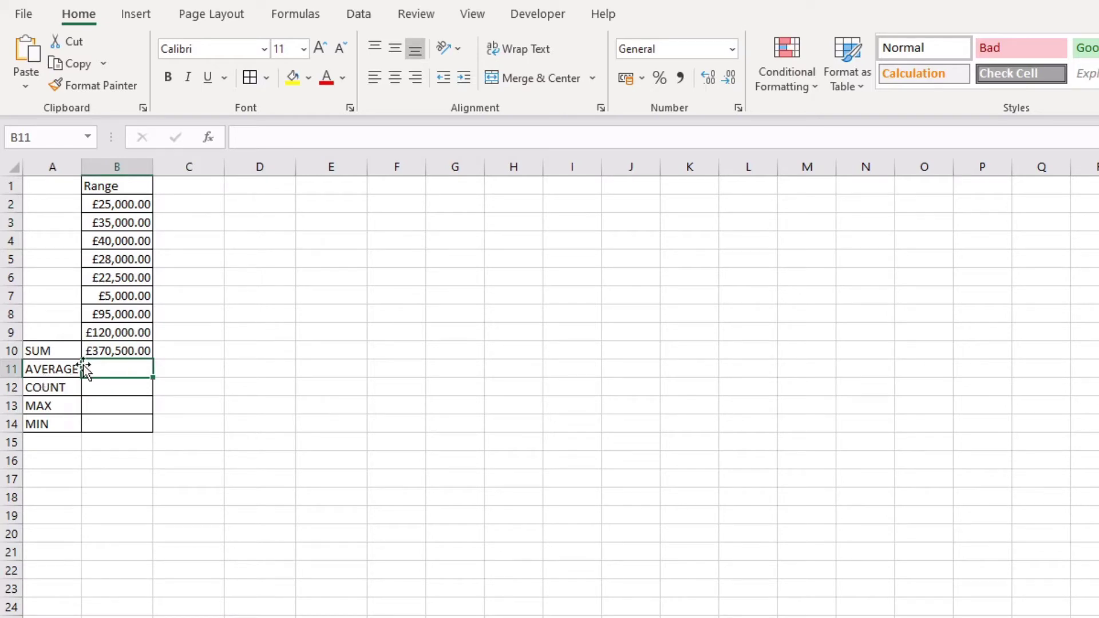
Step: Enter =AVERAGE(B2:B9) in B11 from the AutoSum list, showing £46,312.50
drag(117, 206, 124, 325)
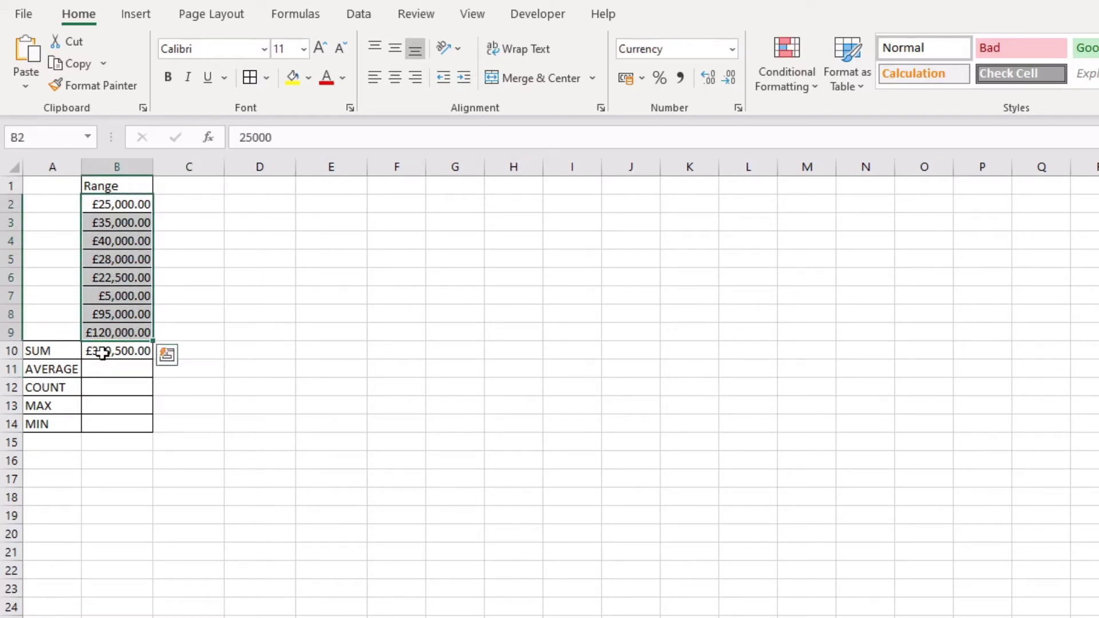
click(71, 369)
click(94, 372)
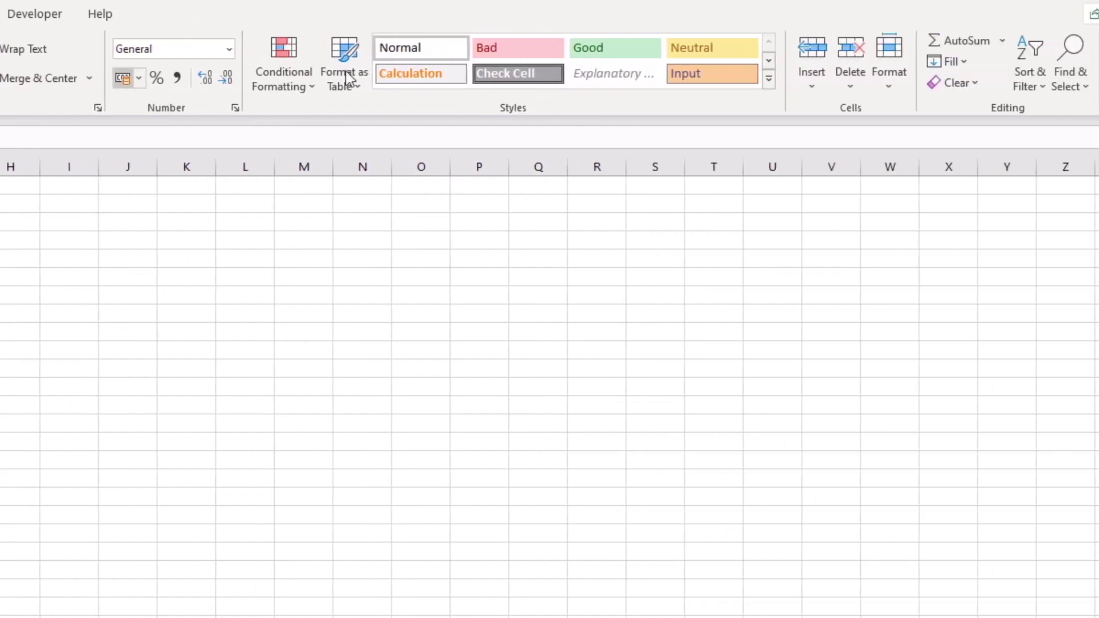
click(1002, 41)
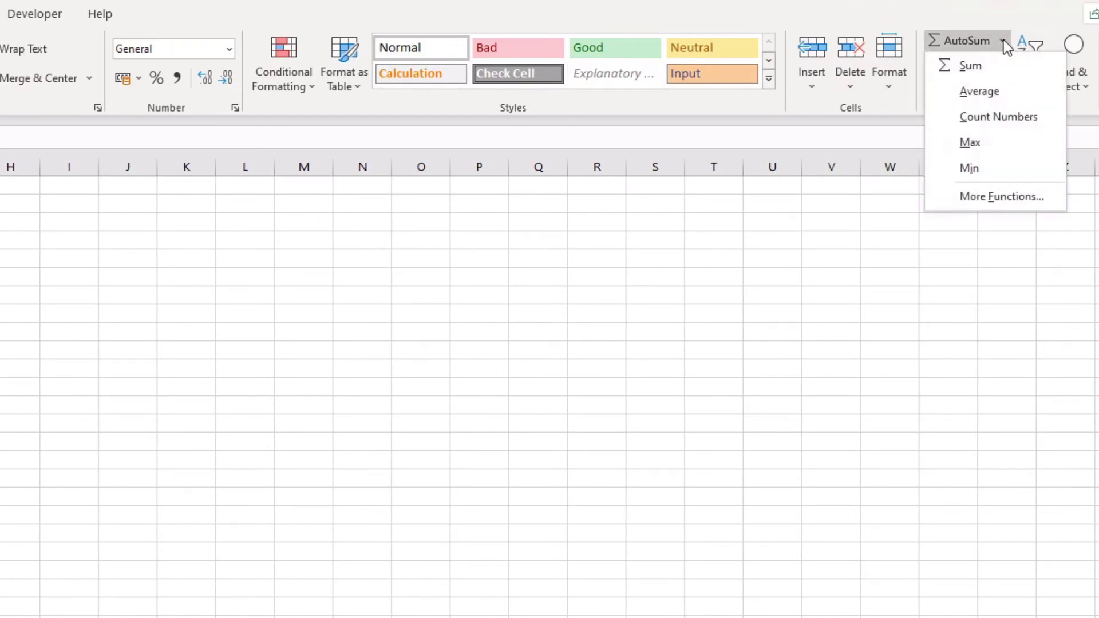
click(1007, 92)
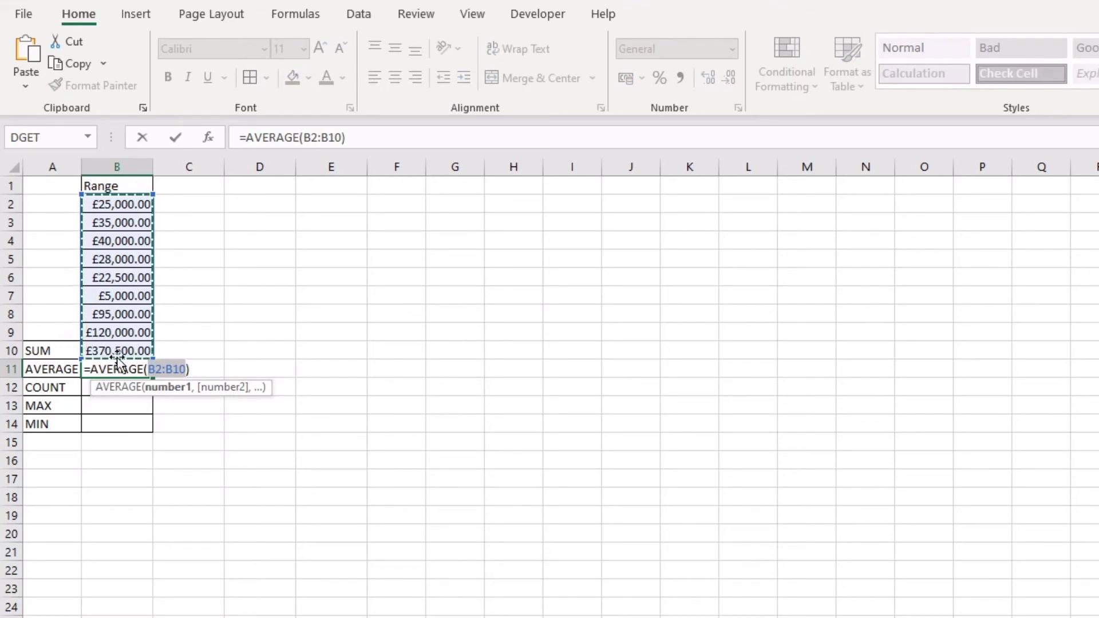
drag(110, 332, 111, 207)
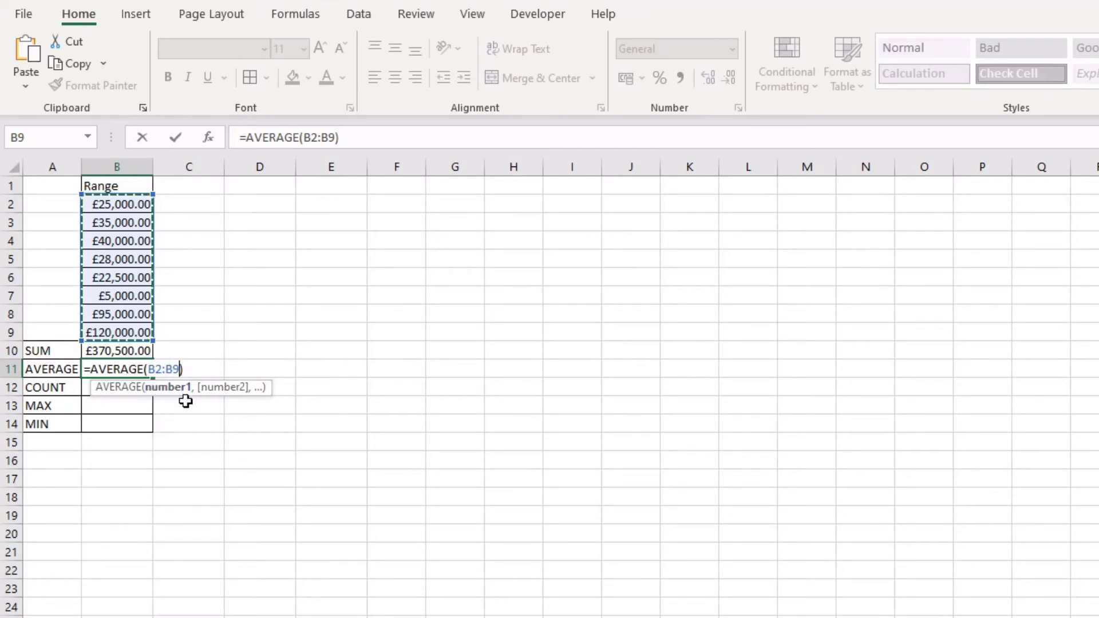
key(Return)
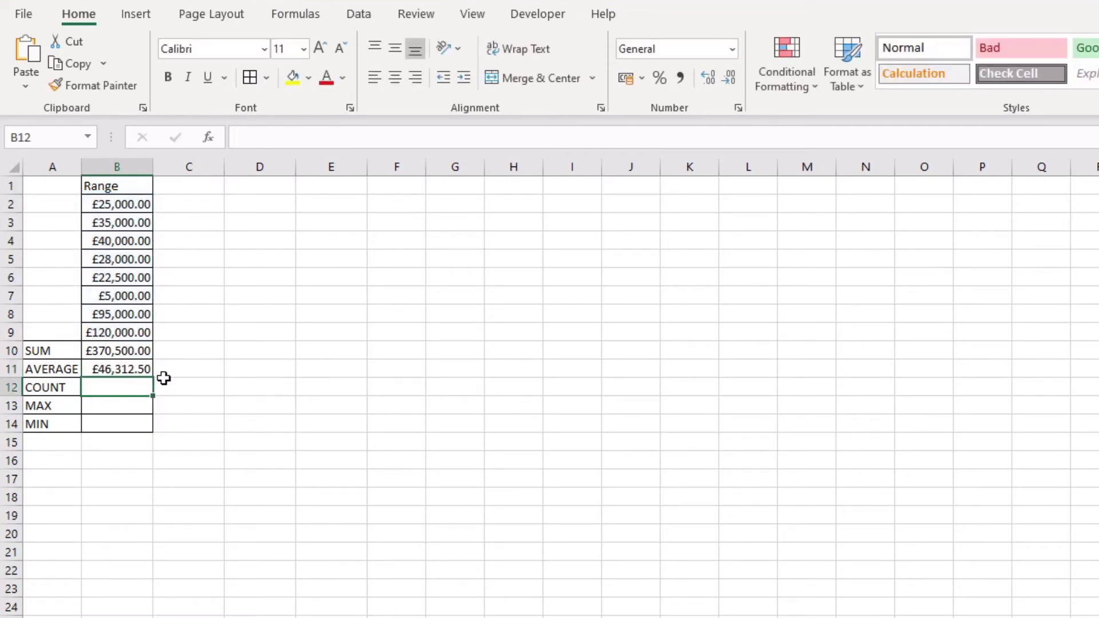
Step: Enter =COUNT(B2:B9) in B12 using AutoSum's Count Numbers, returning 8
click(147, 369)
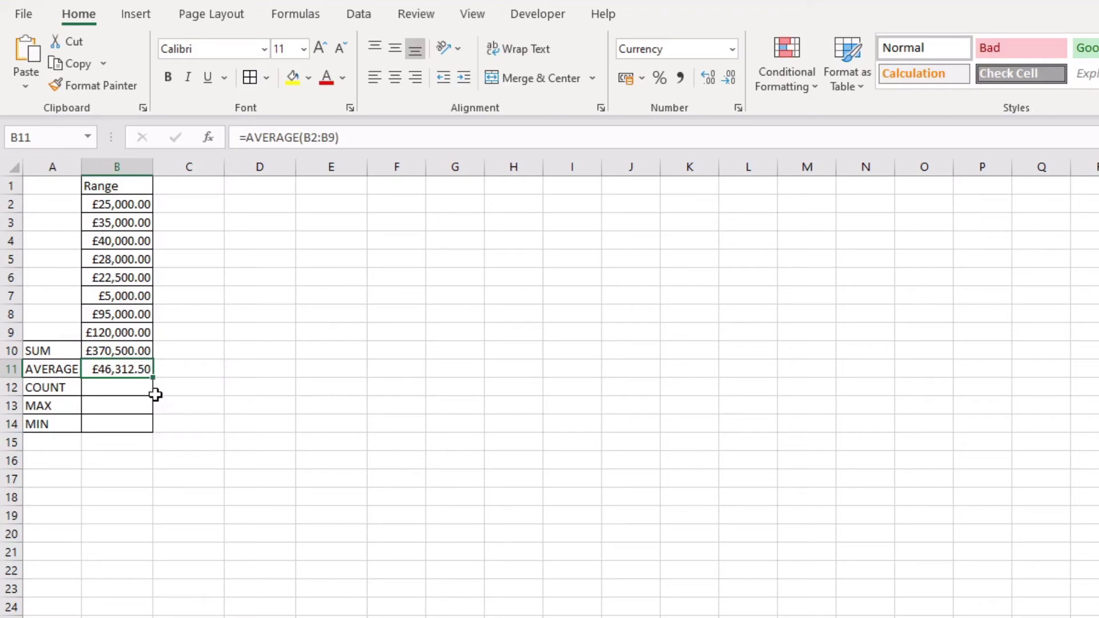
click(108, 392)
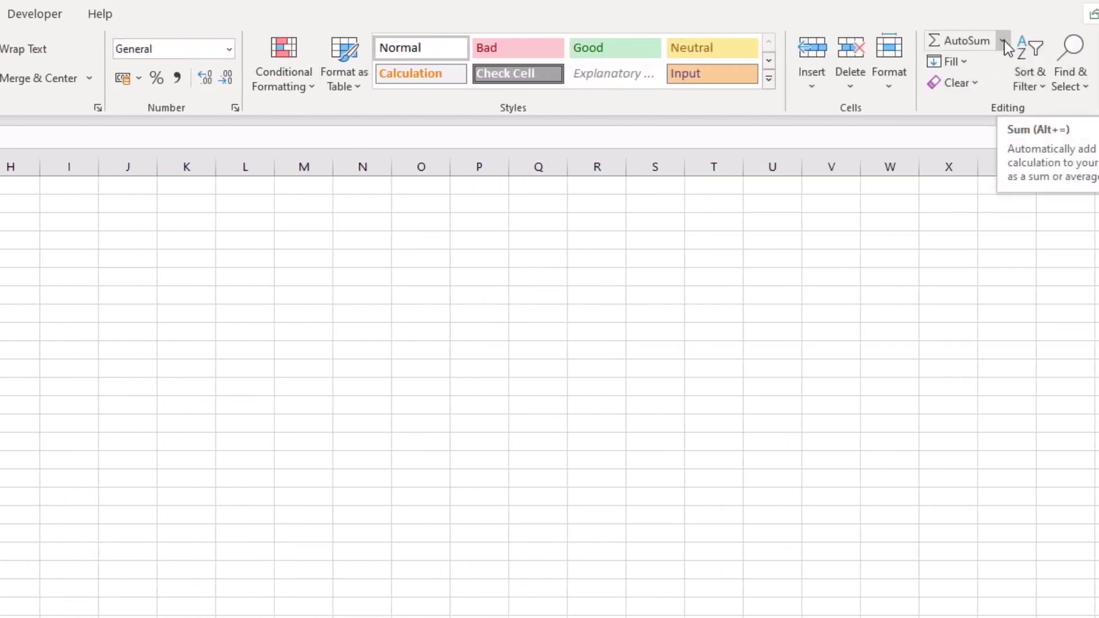
click(1003, 40)
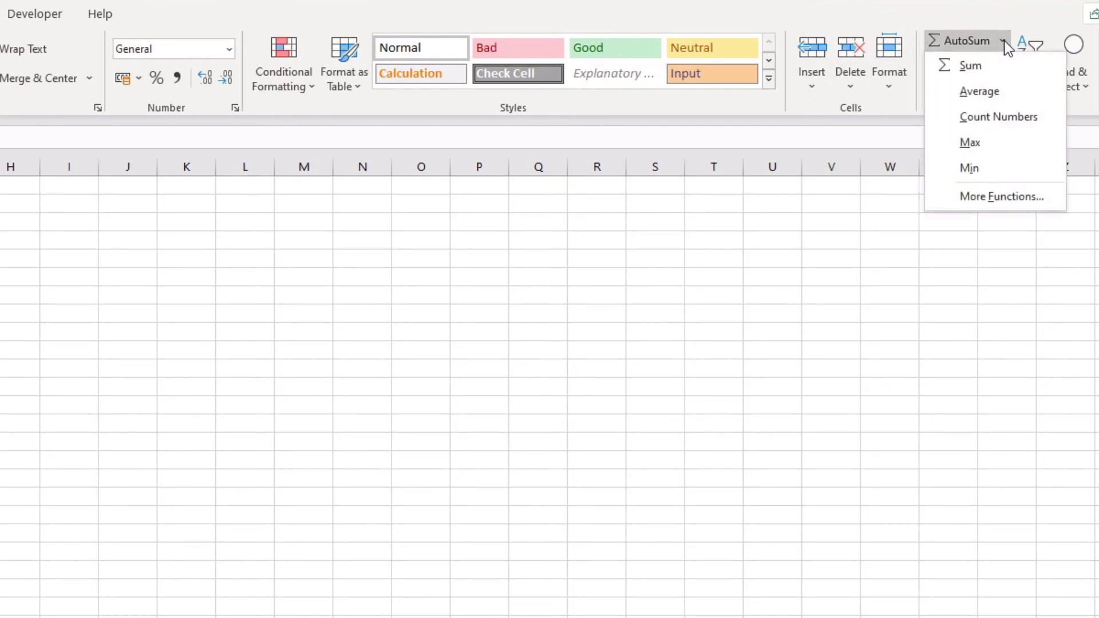
click(1001, 118)
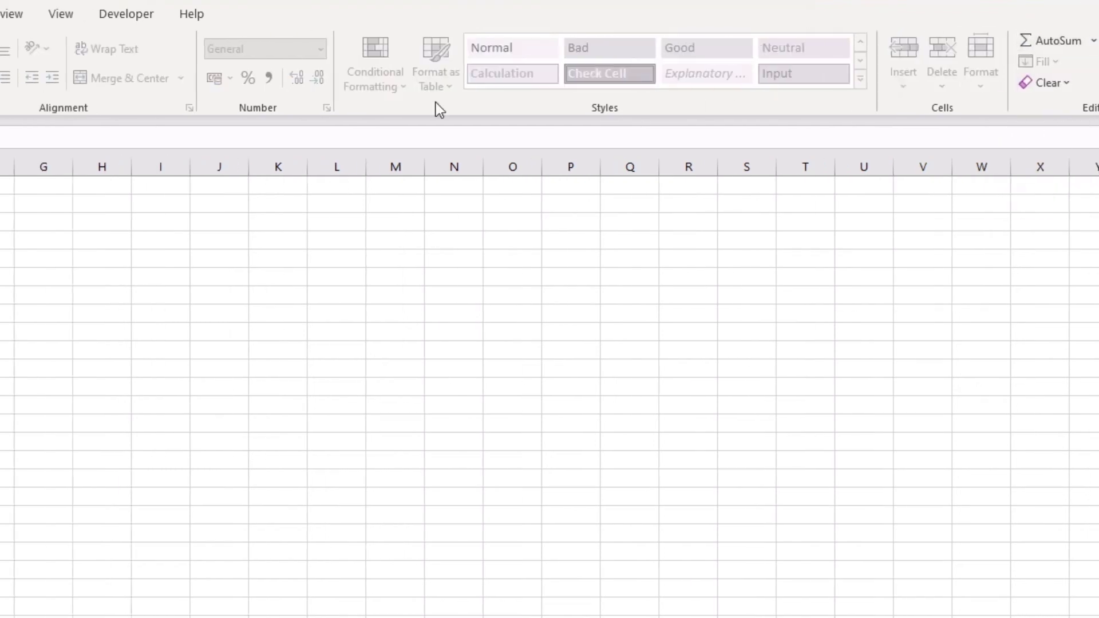
drag(22, 332, 18, 209)
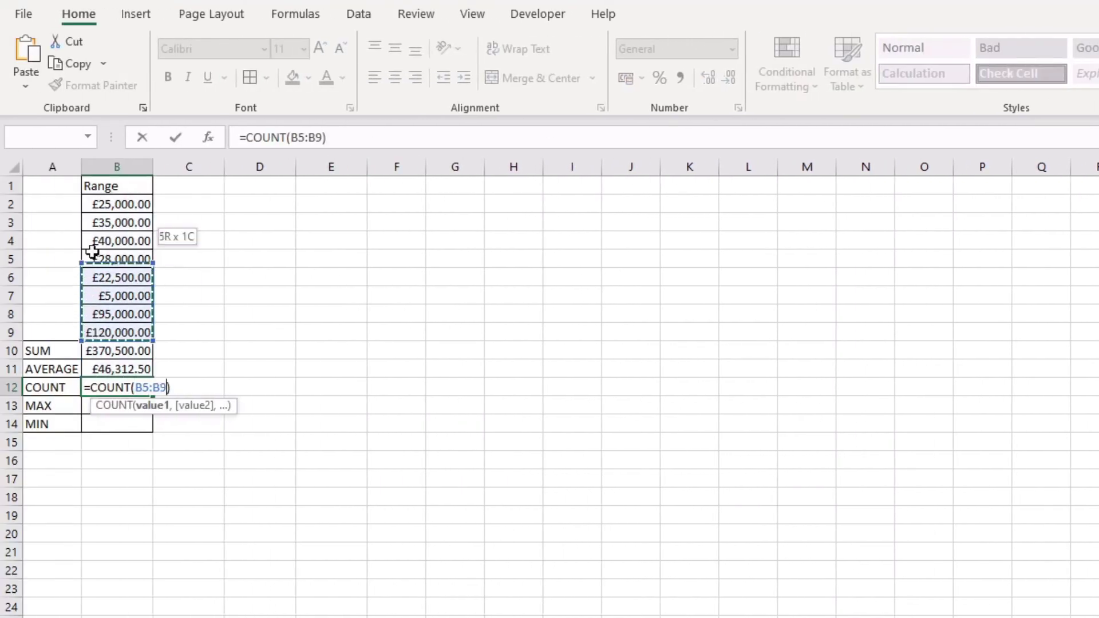
drag(88, 209, 87, 209)
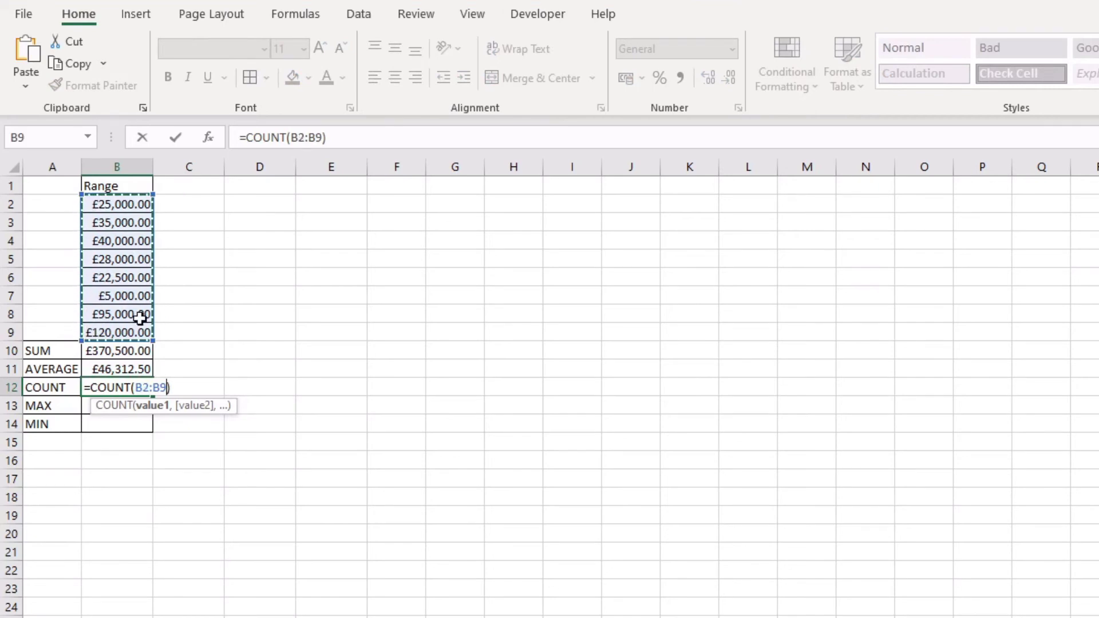
key(Return)
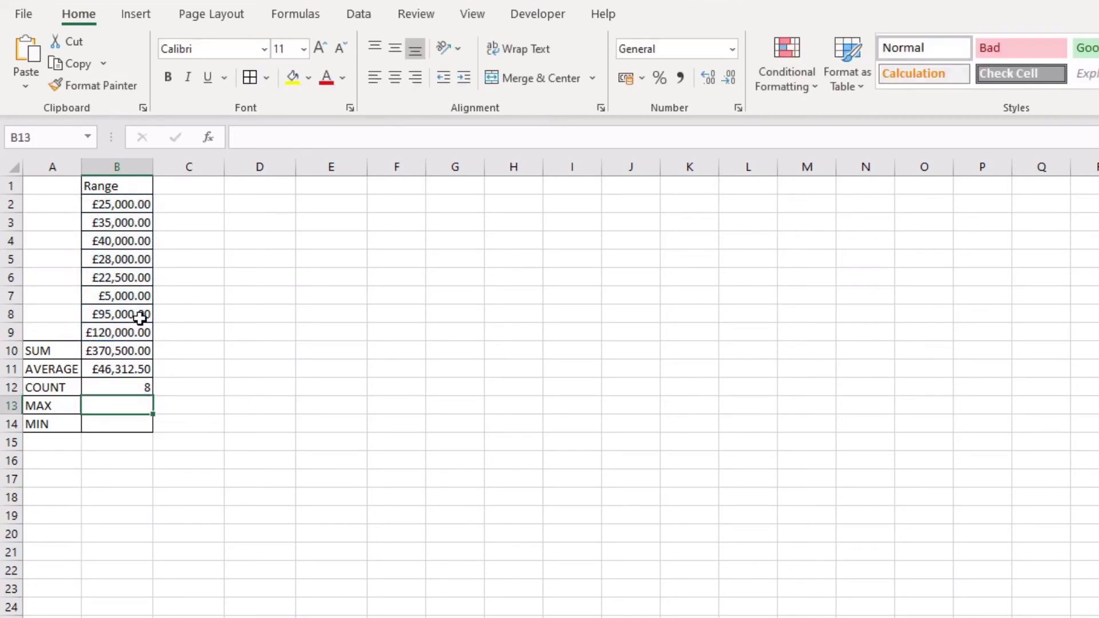
click(125, 389)
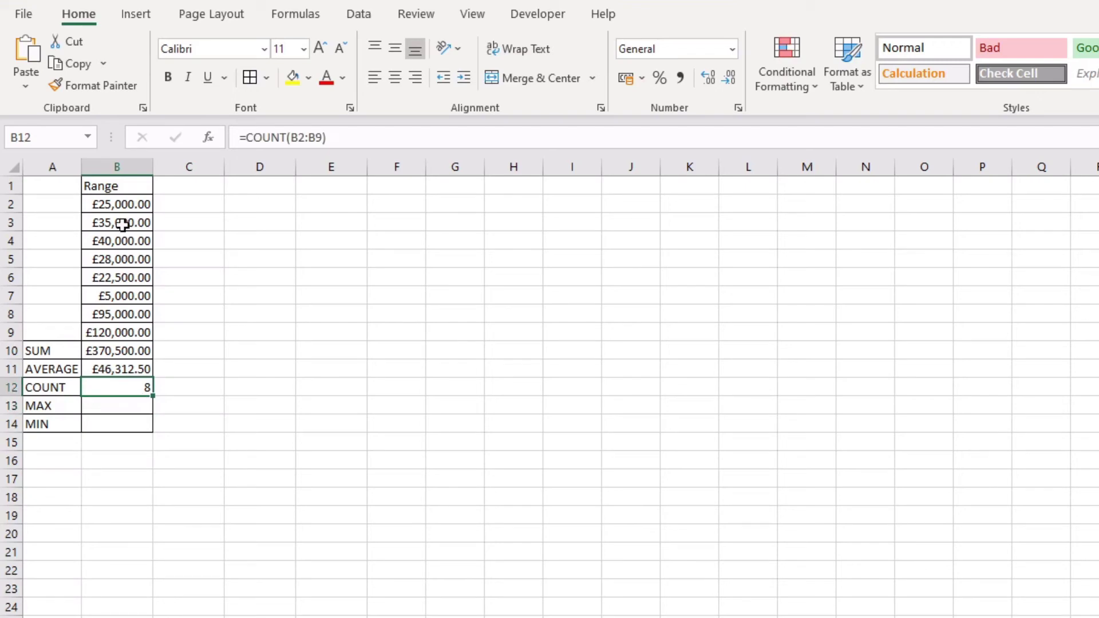
Step: Review the values in B2:B9 and the SUM and AVERAGE formulas above
click(118, 204)
drag(117, 220, 115, 331)
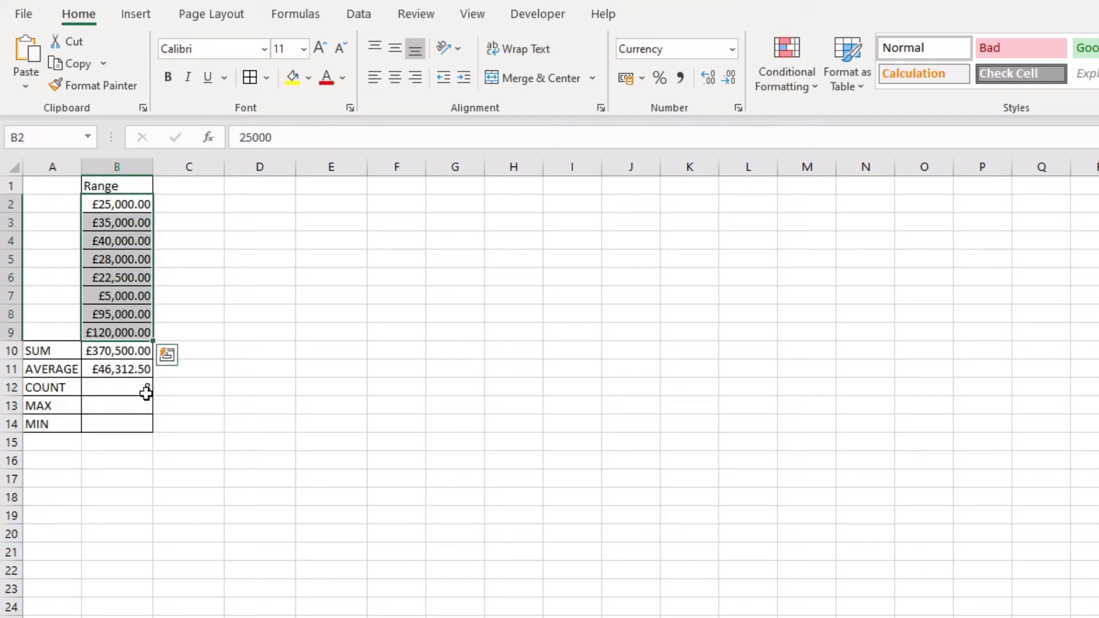
click(125, 374)
click(119, 352)
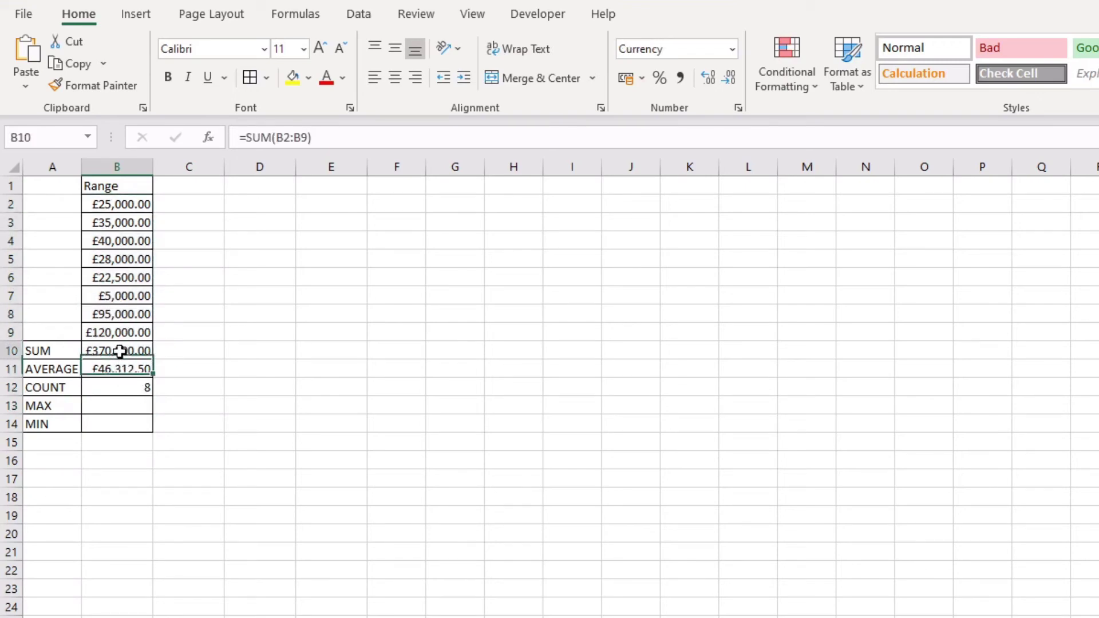
Step: Enter =MAX(B2:B9) in B13 using AutoSum's Max, showing £120,000.00
click(113, 407)
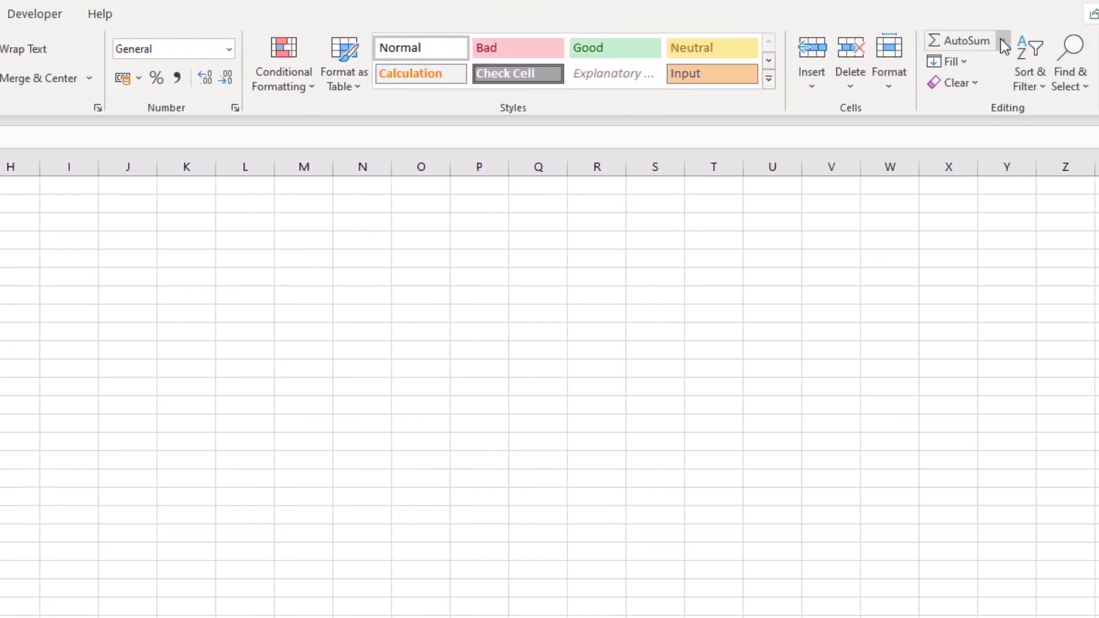
click(1004, 39)
click(983, 141)
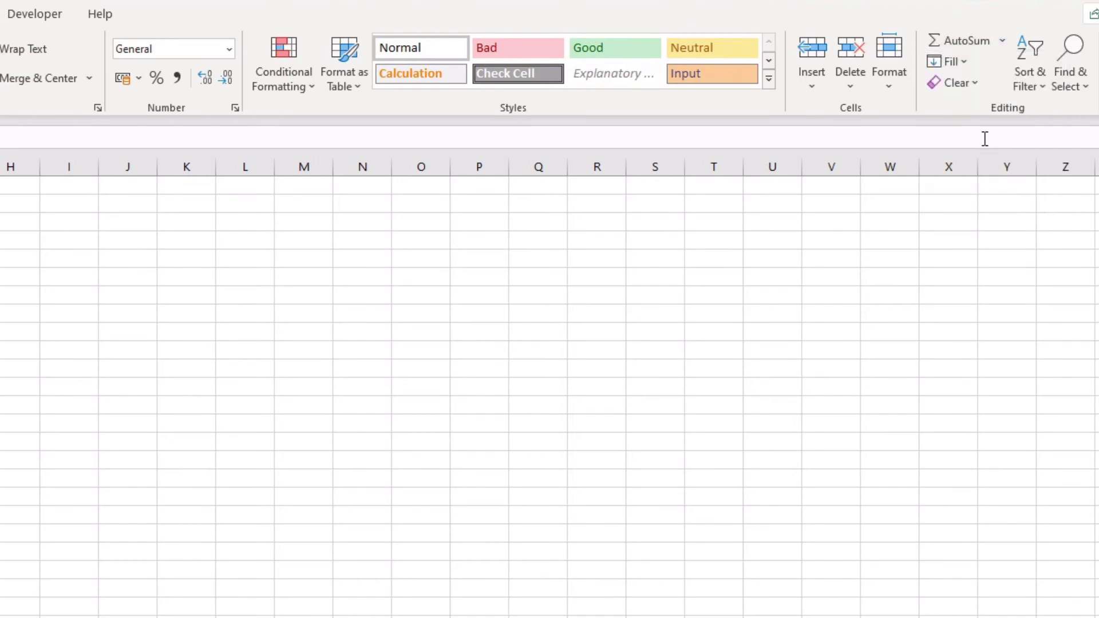
drag(108, 198, 123, 332)
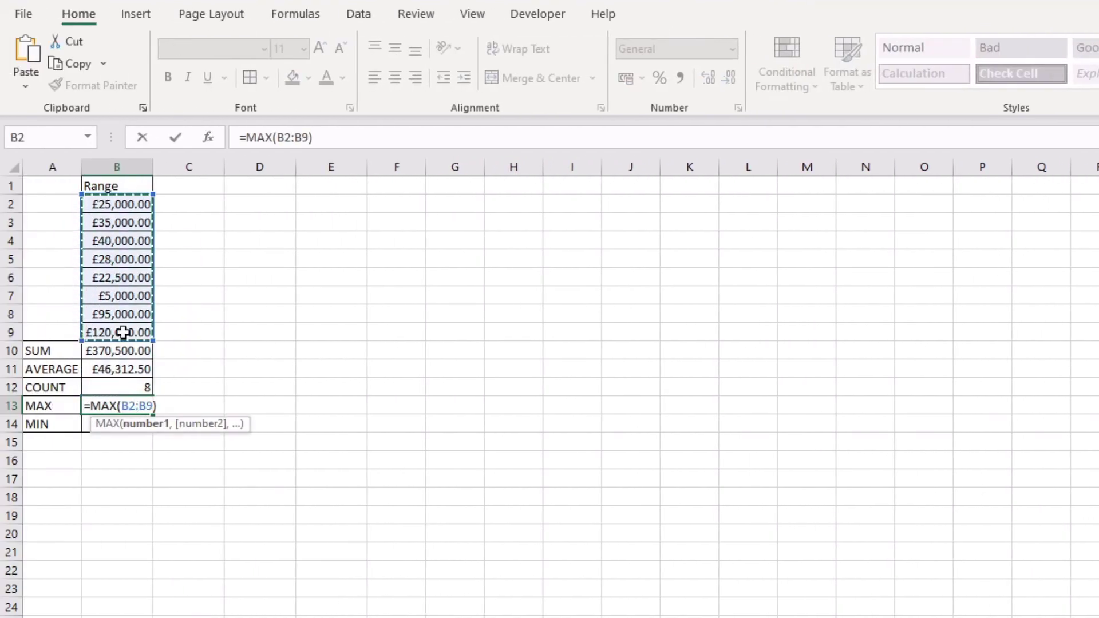
key(Return)
click(120, 405)
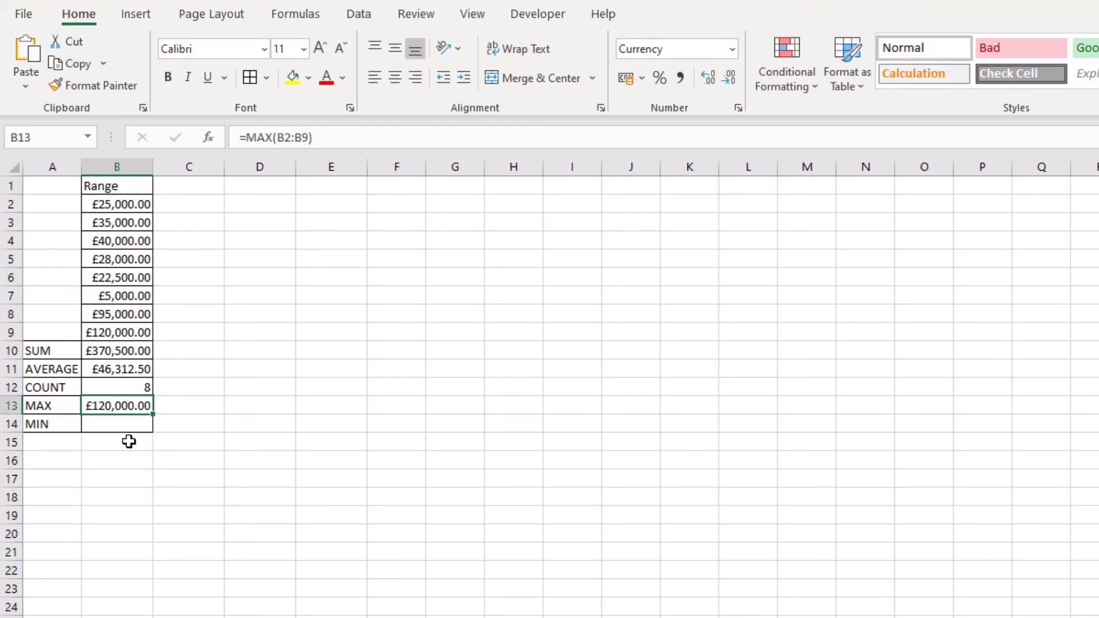
click(102, 423)
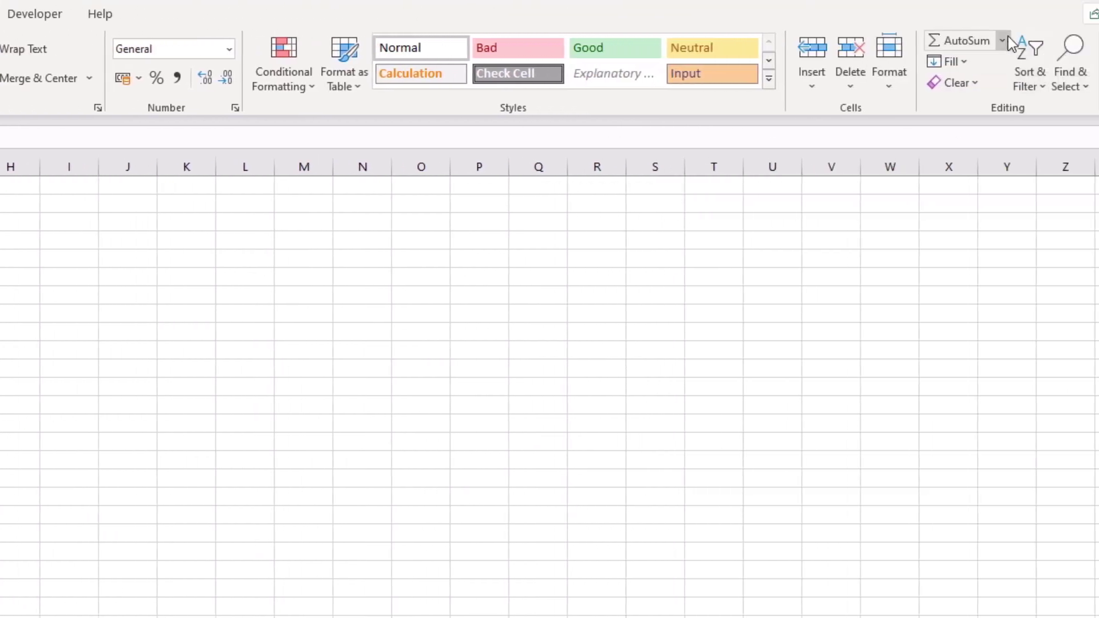
Step: Enter =MIN(B2:B9) in B14, returning £5,000.00, then select the summary block A10:B14
click(1002, 40)
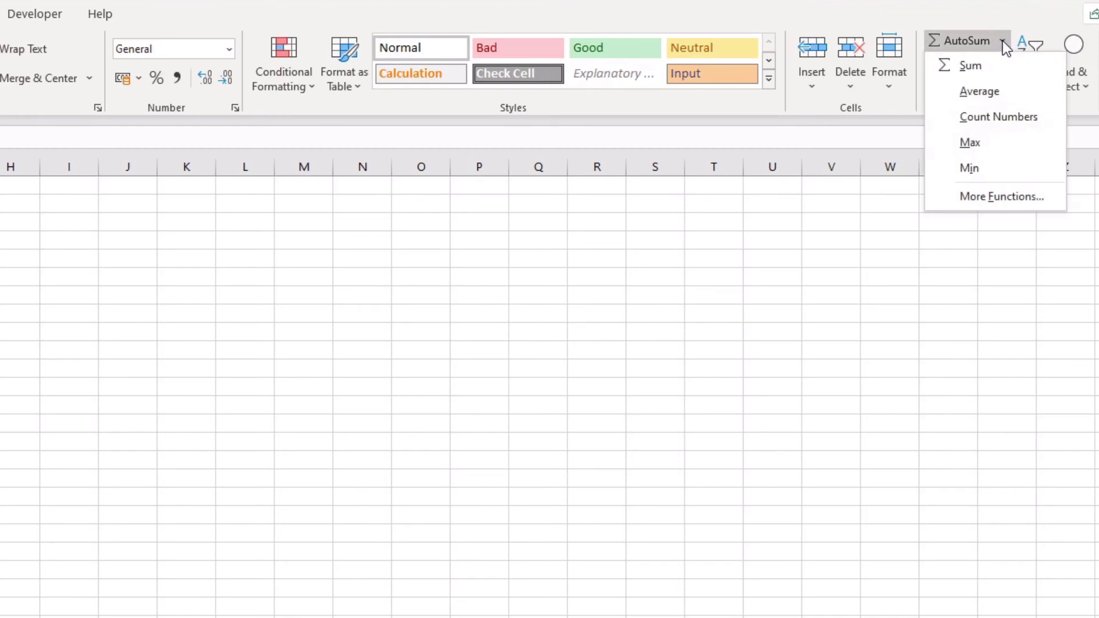
click(1092, 167)
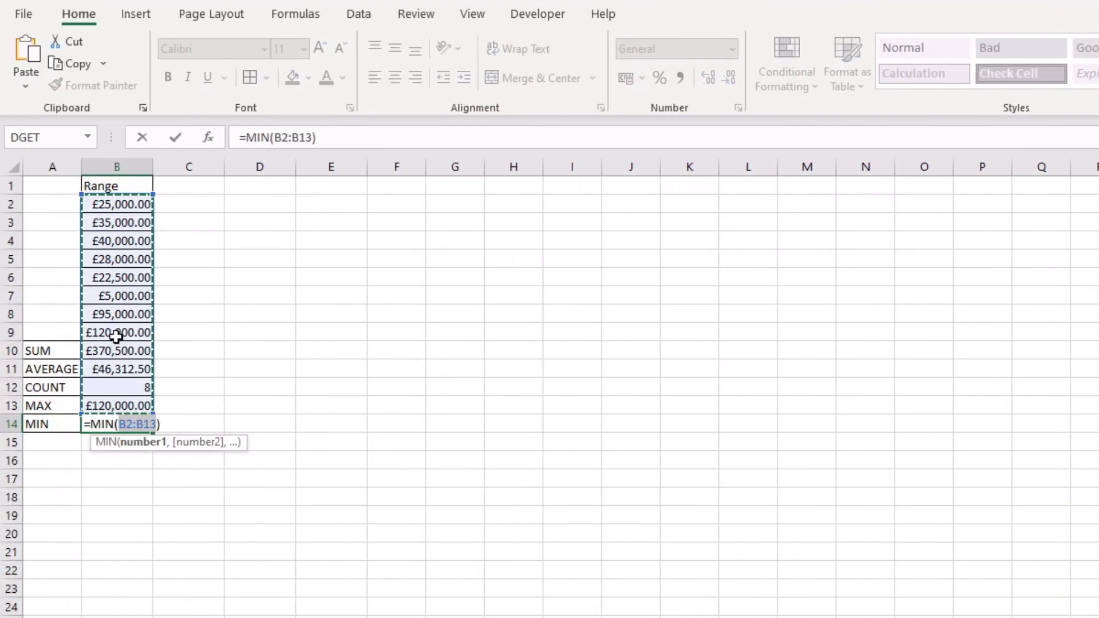
drag(116, 336, 109, 204)
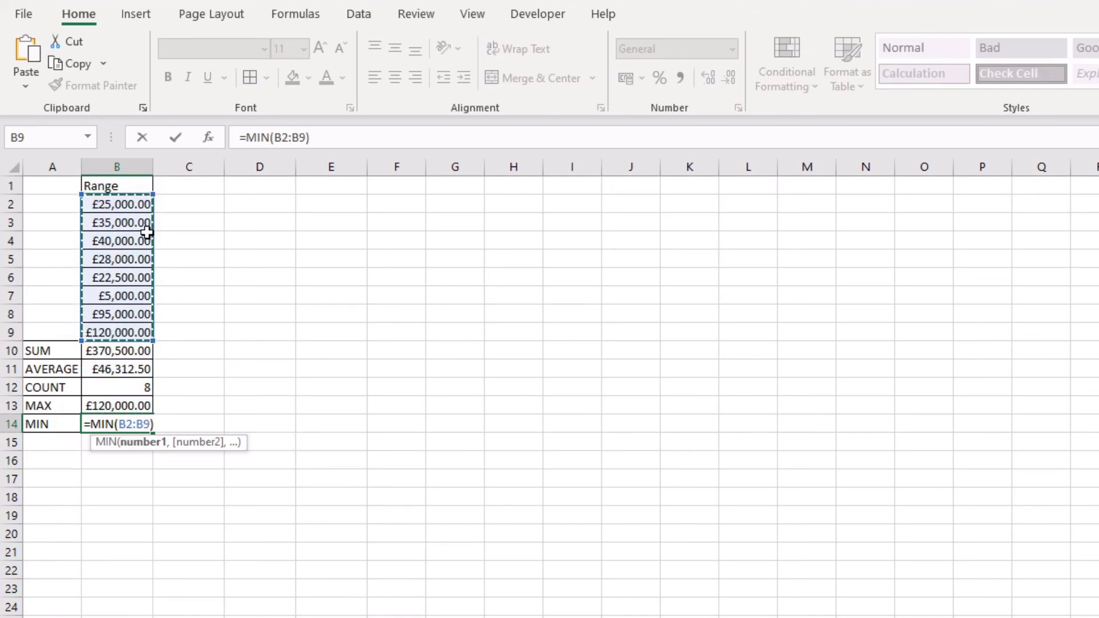
key(Return)
click(116, 422)
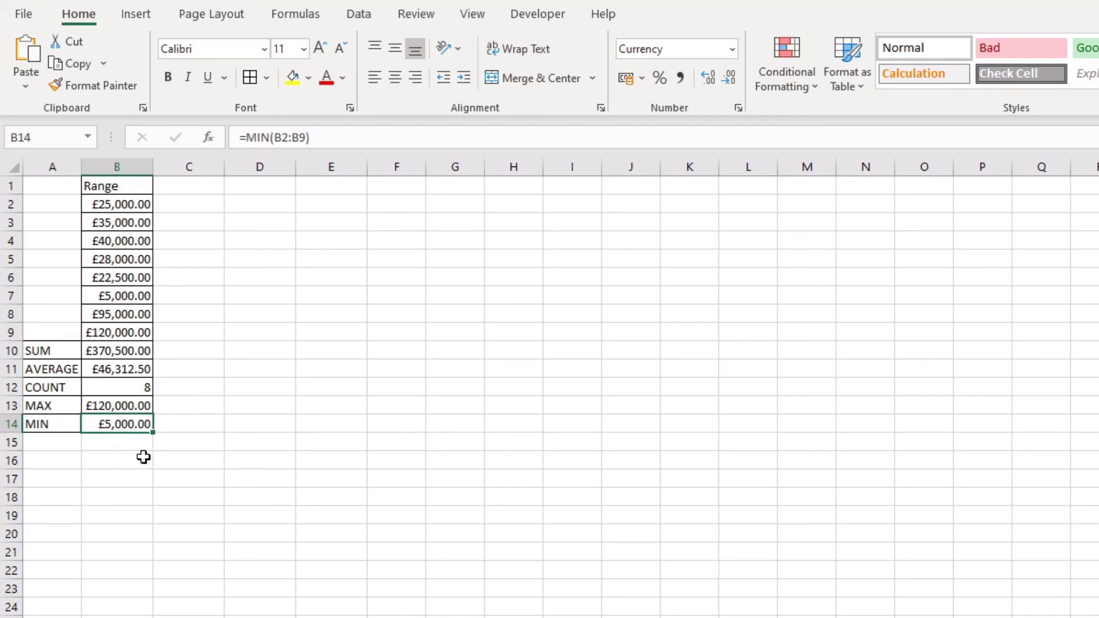
click(143, 456)
drag(67, 351, 118, 421)
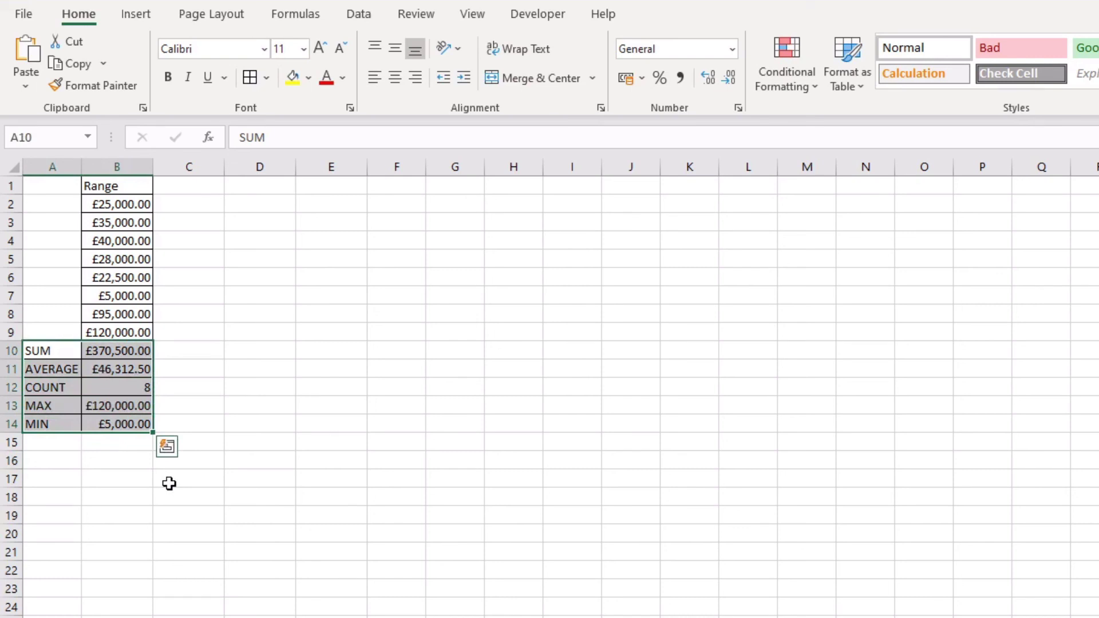
Step: Switch to the Formulas tab and view the AutoSum function list without choosing one
click(131, 460)
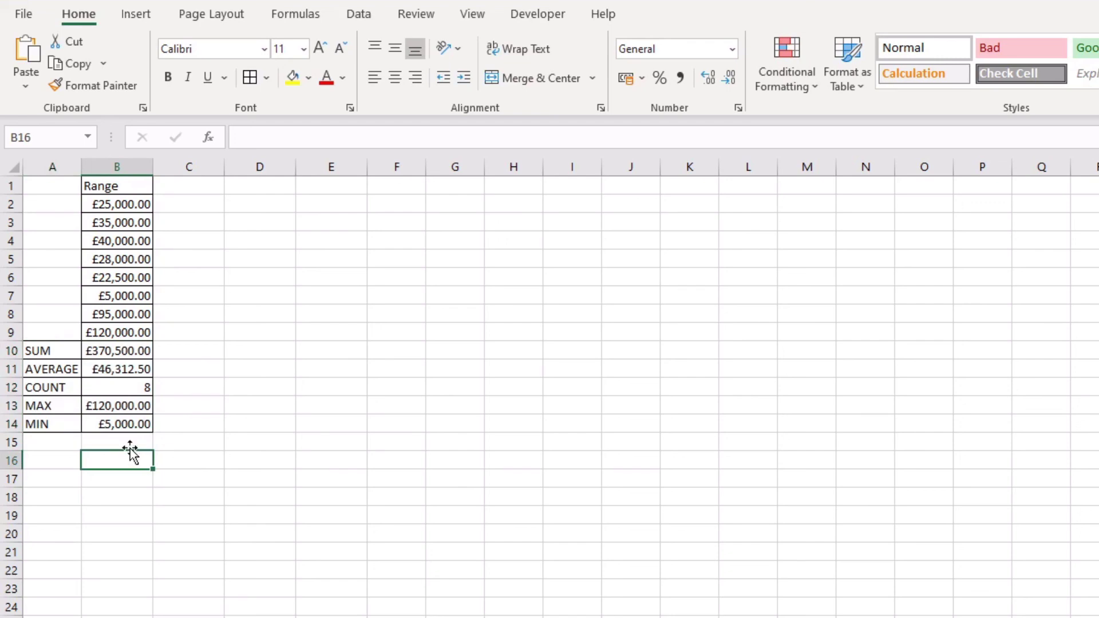
click(295, 15)
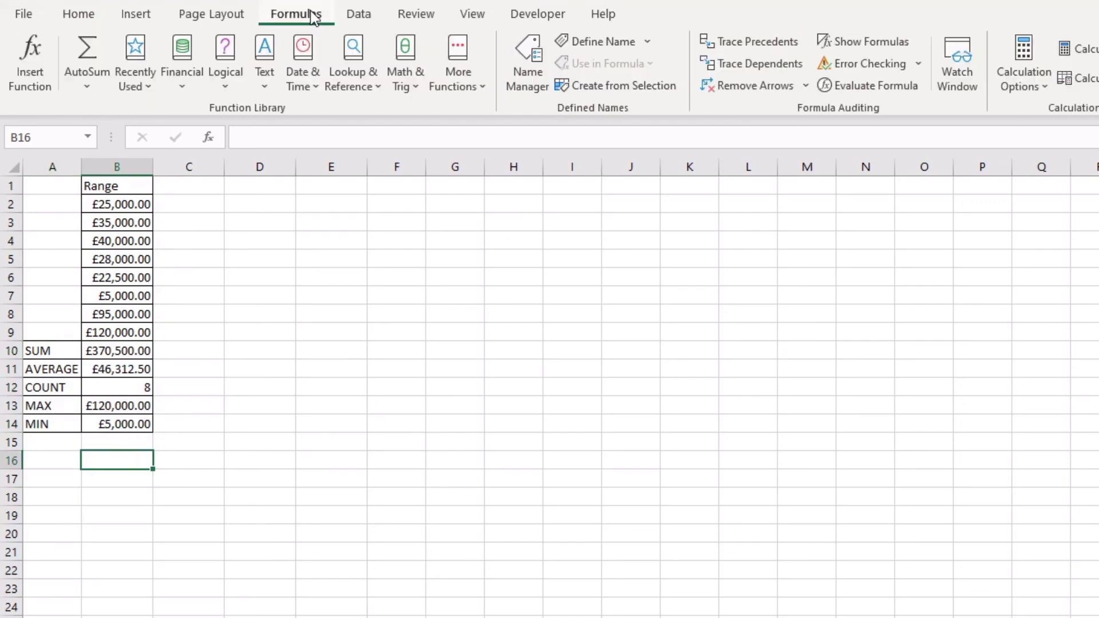
click(88, 88)
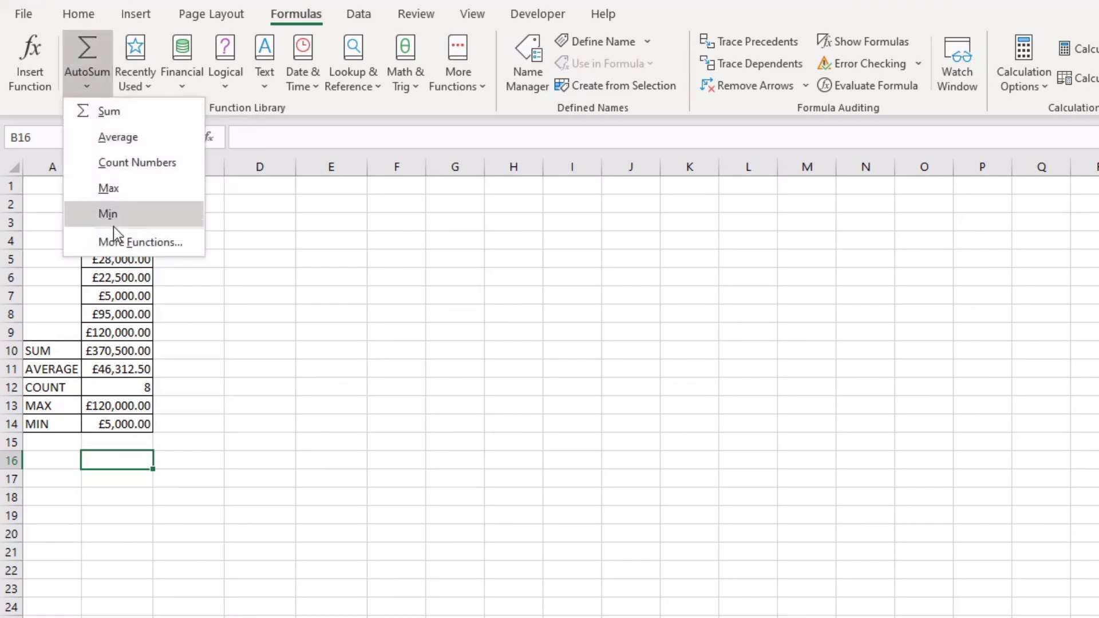
click(97, 90)
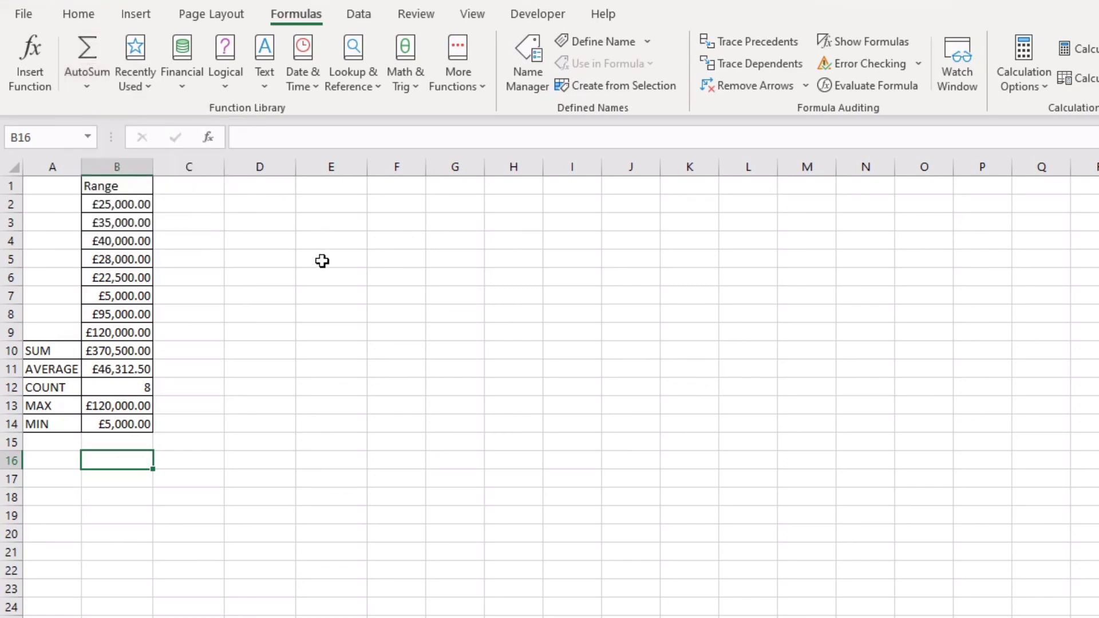